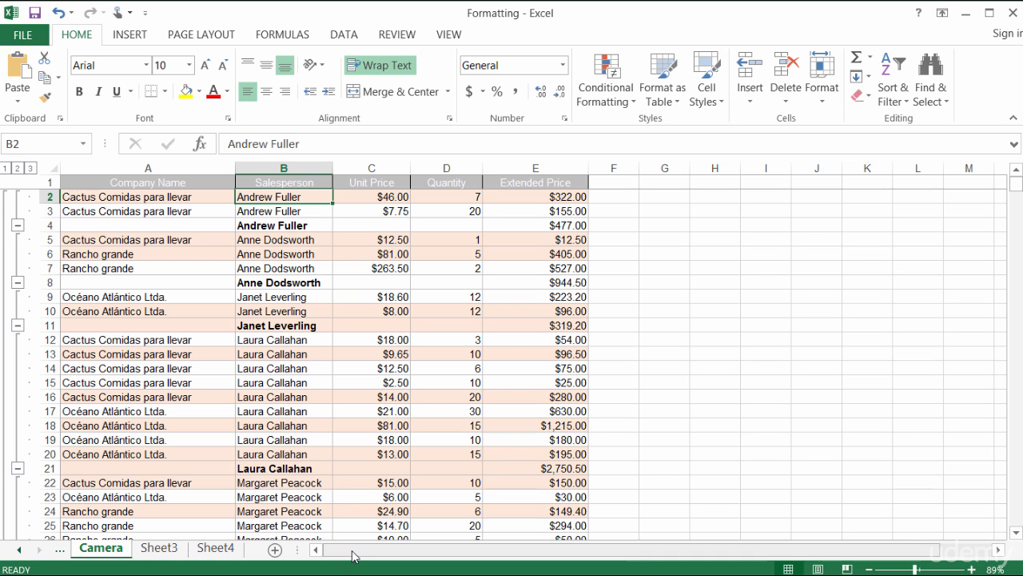
Step: Bring up the Quick Access Toolbar's More Commands list, showing All Commands jumped to the C entries
scroll(352, 556, down, 4)
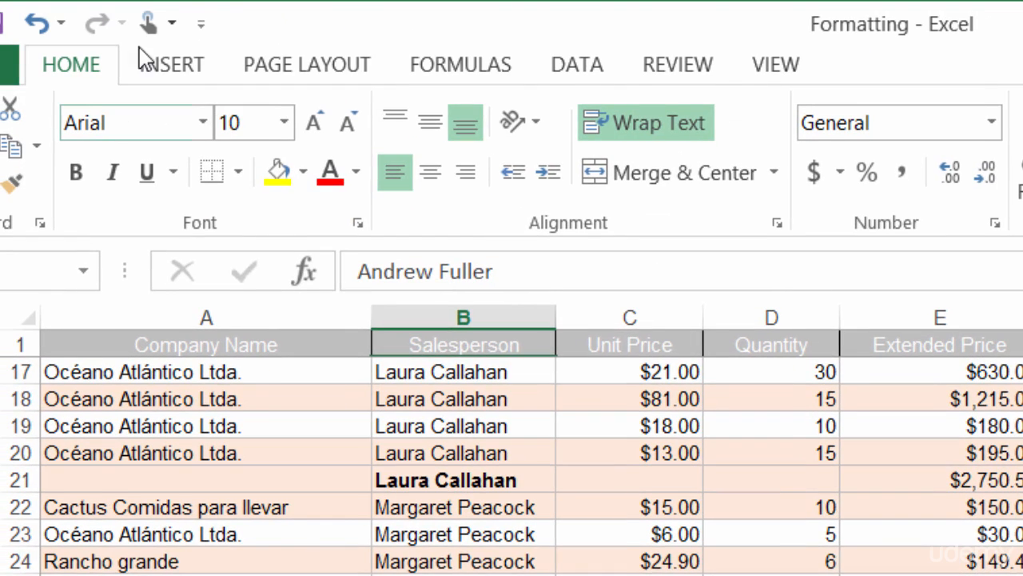
click(200, 23)
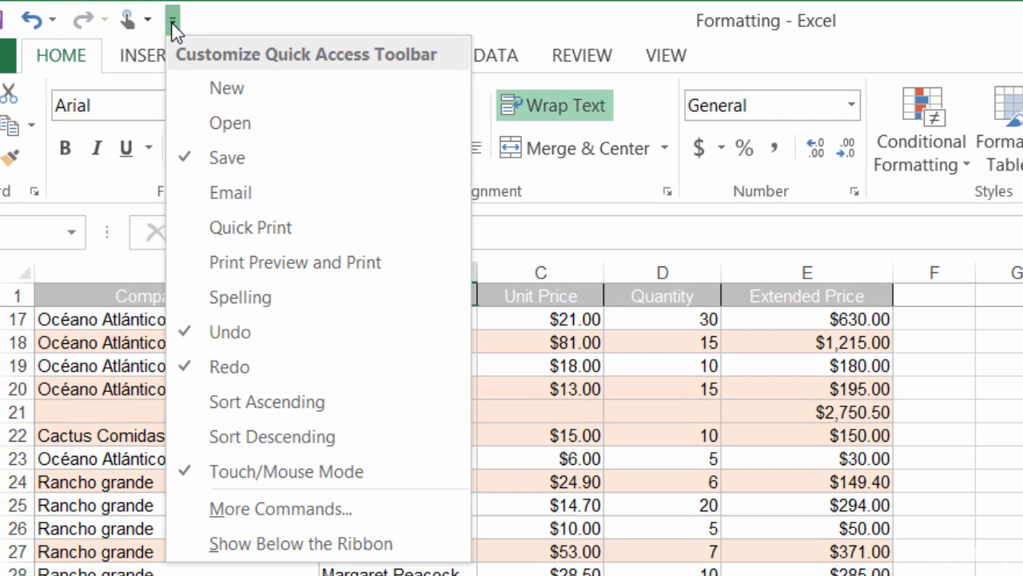
click(308, 504)
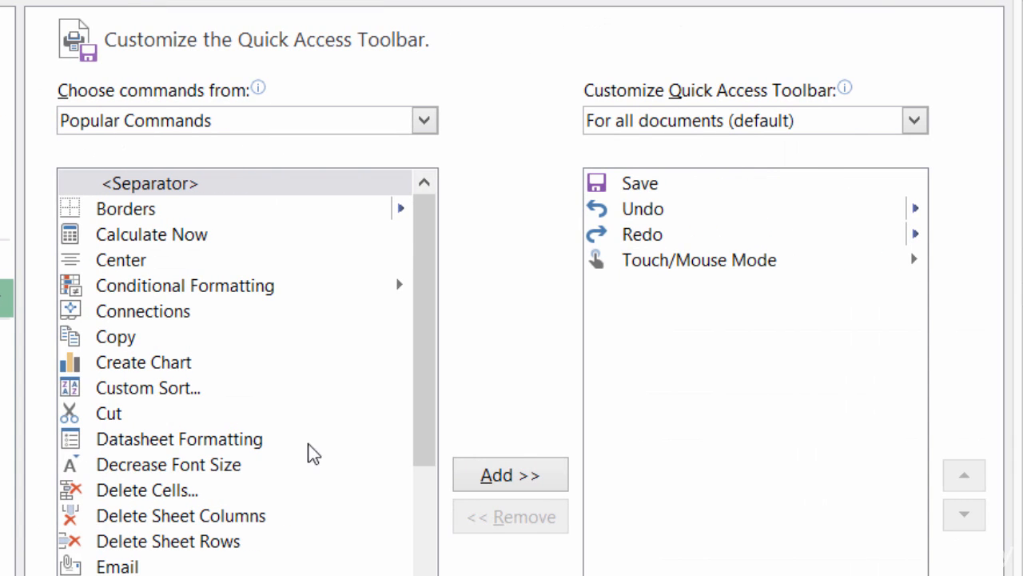
click(425, 126)
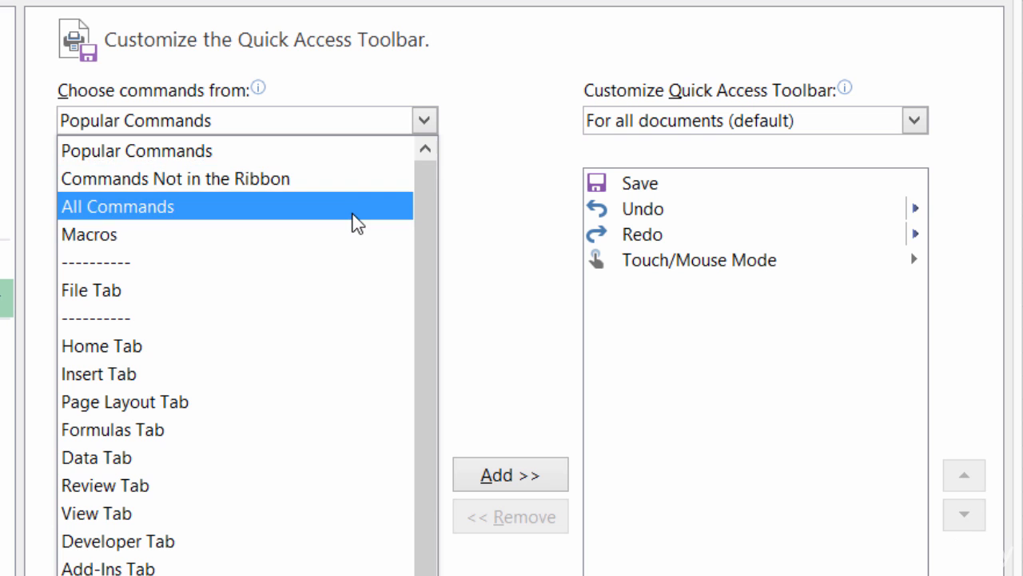
click(353, 214)
click(237, 269)
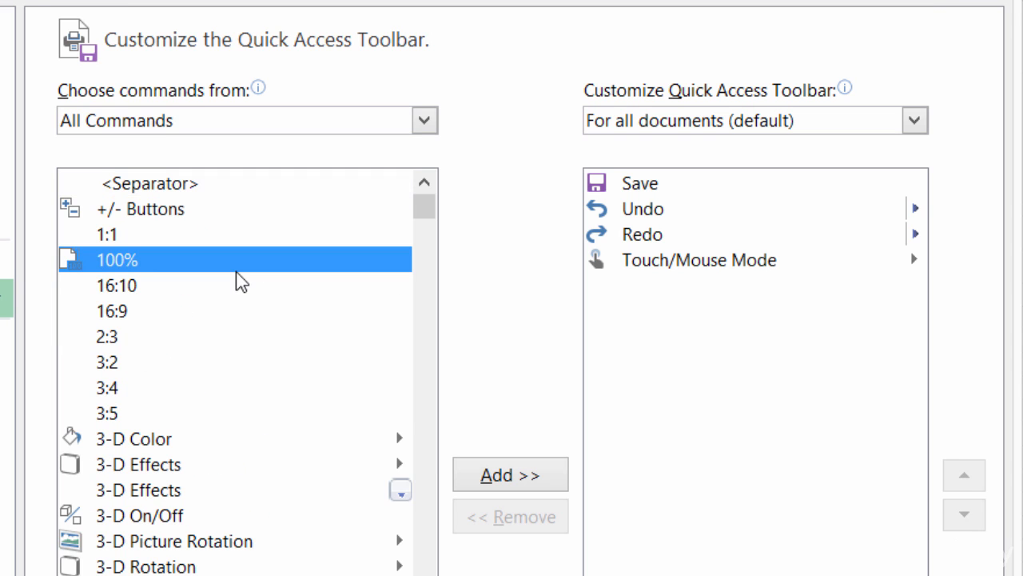
key(c)
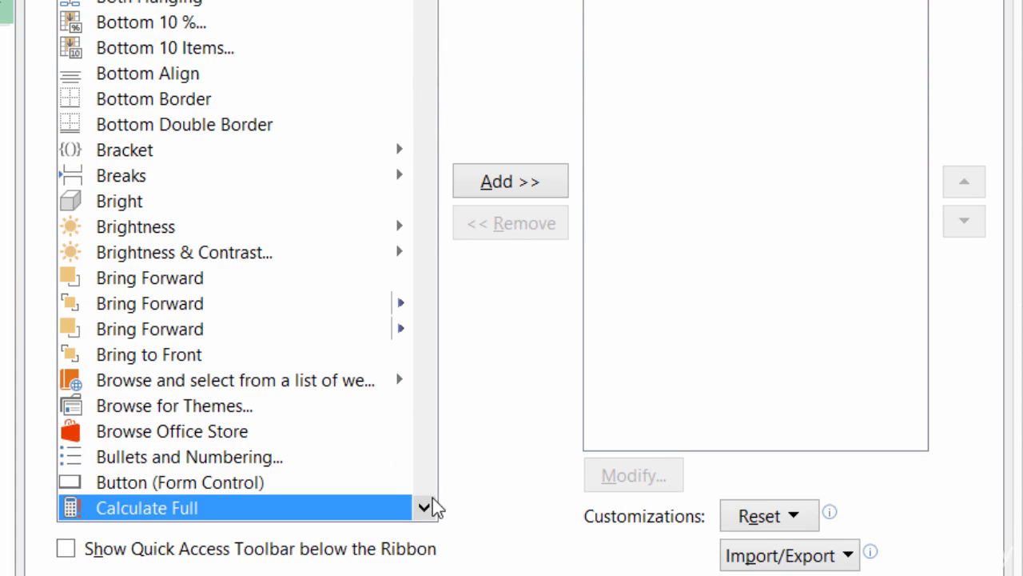
Step: Pick Camera from the command list, add it to the toolbar and confirm with OK
click(431, 504)
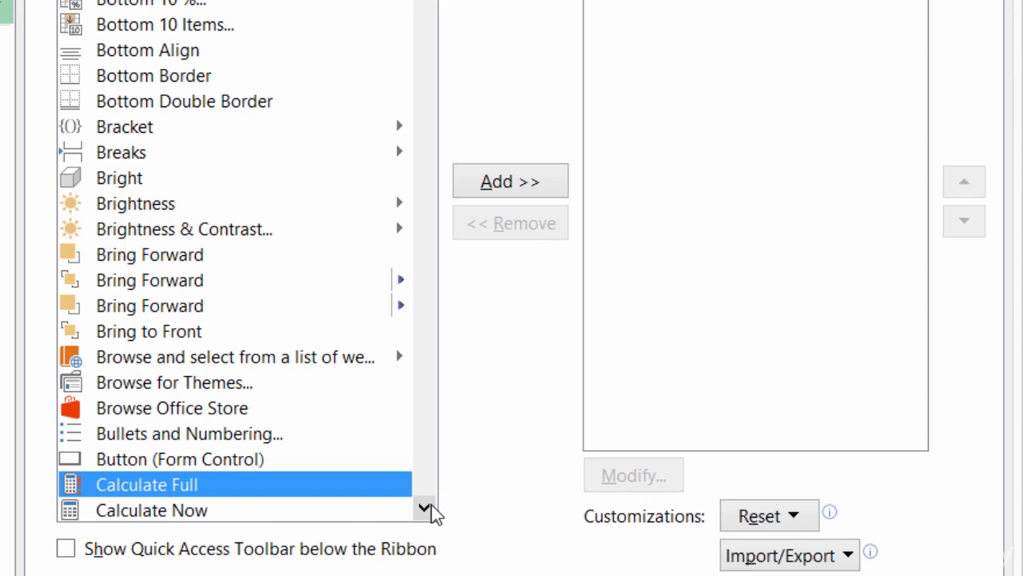
click(425, 509)
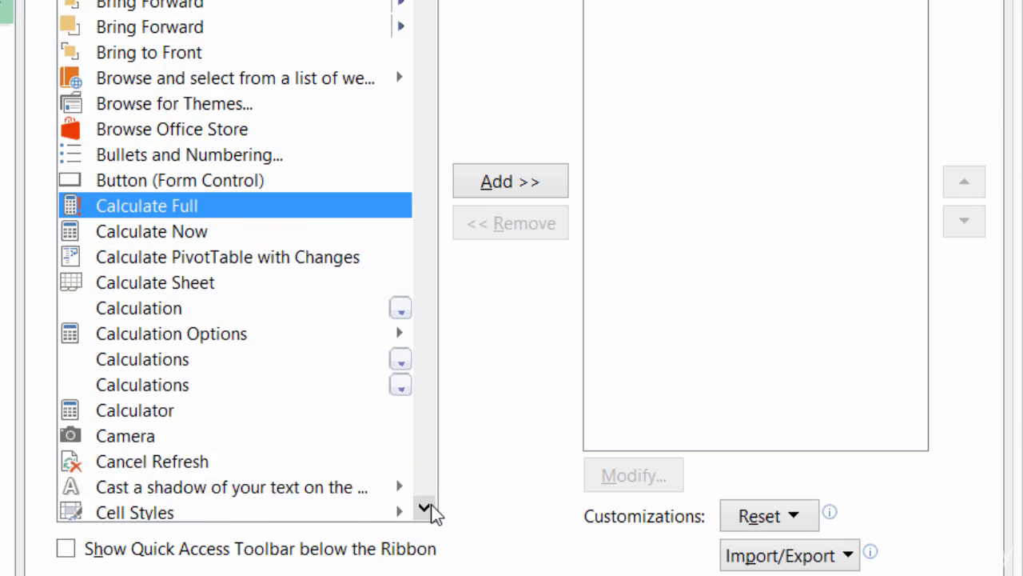
click(431, 506)
click(431, 506)
click(431, 505)
click(431, 505)
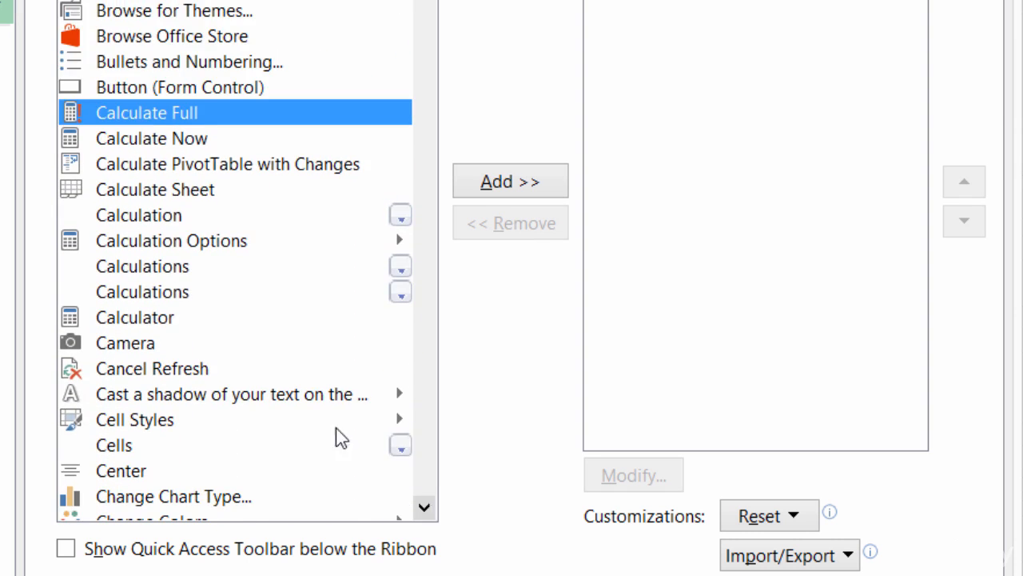
click(243, 342)
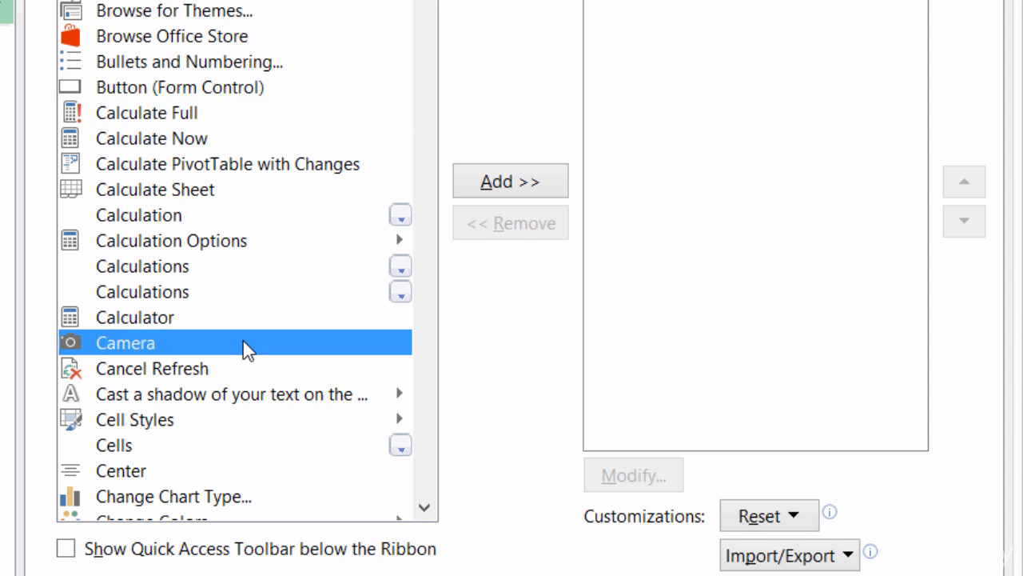
click(510, 181)
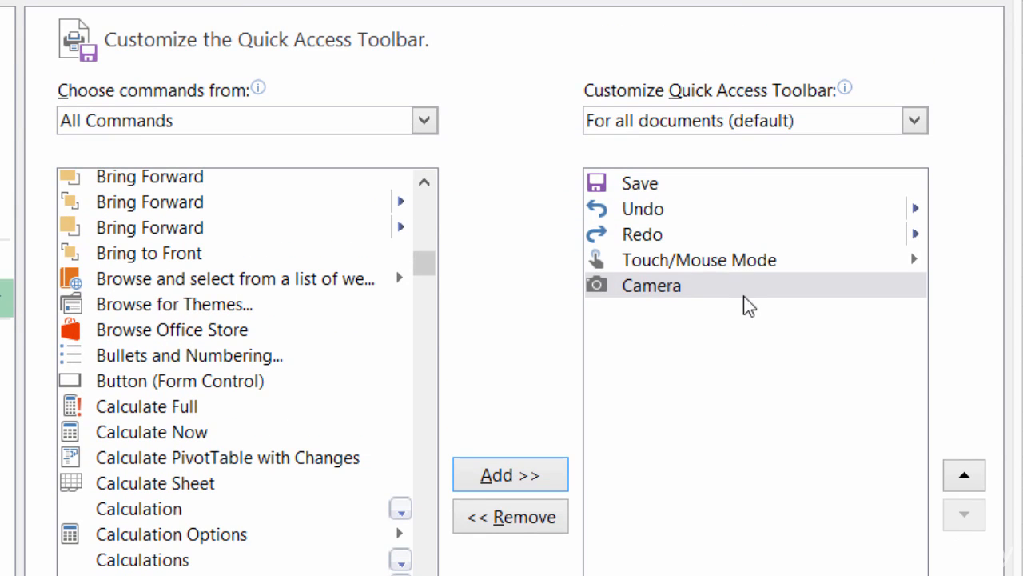
click(864, 575)
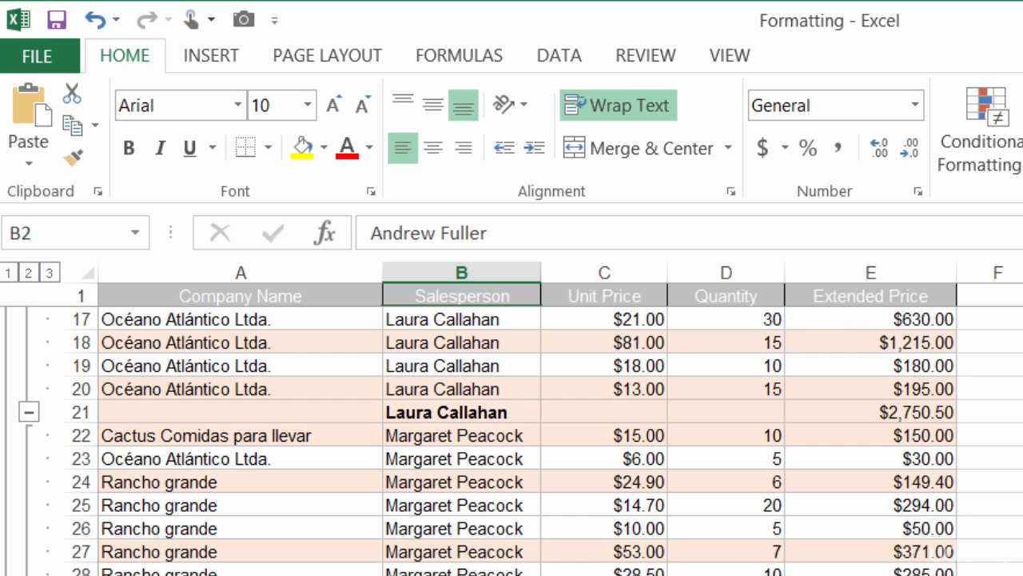
Step: Snapshot subtotal row B29:E29 ($1,329.40) with the Camera tool and switch to the next, empty sheet
click(1022, 506)
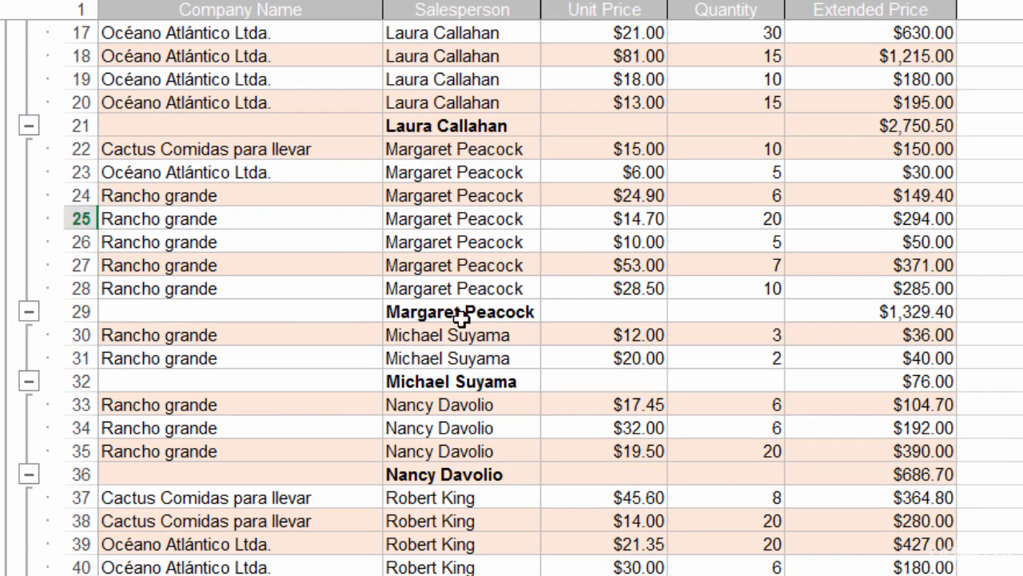
click(451, 311)
drag(451, 311, 911, 310)
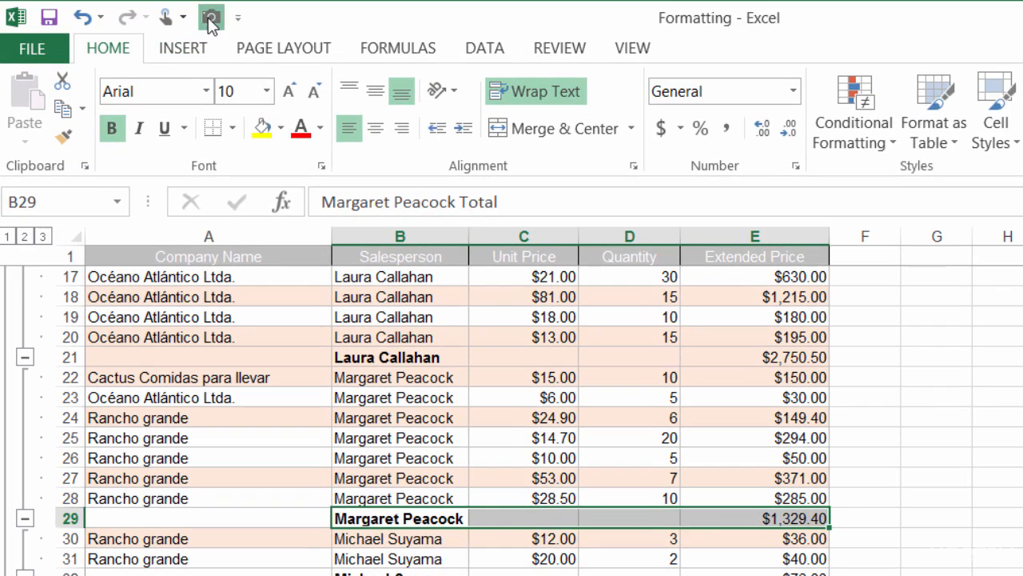
click(210, 20)
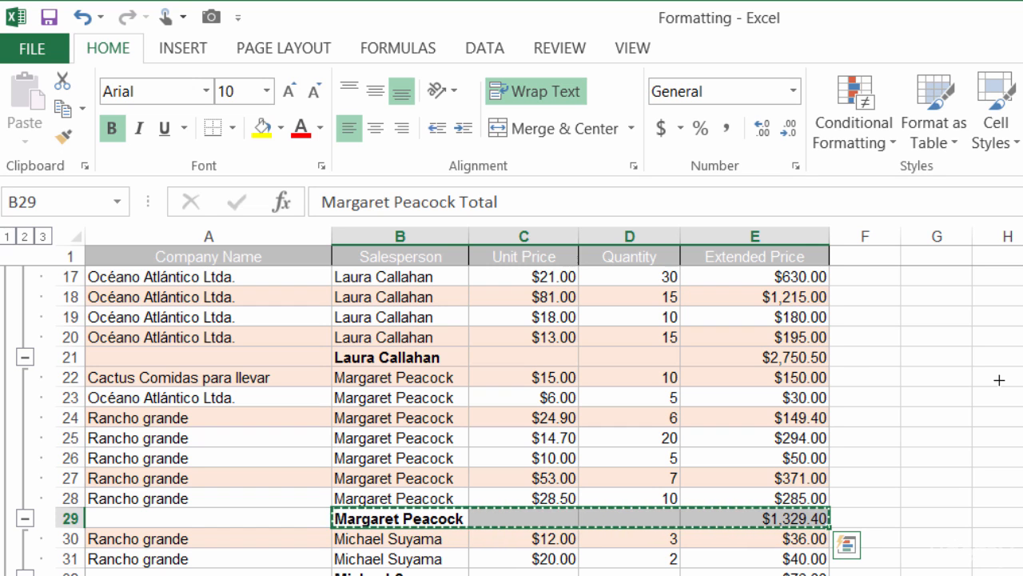
key(ctrl+Page_Down)
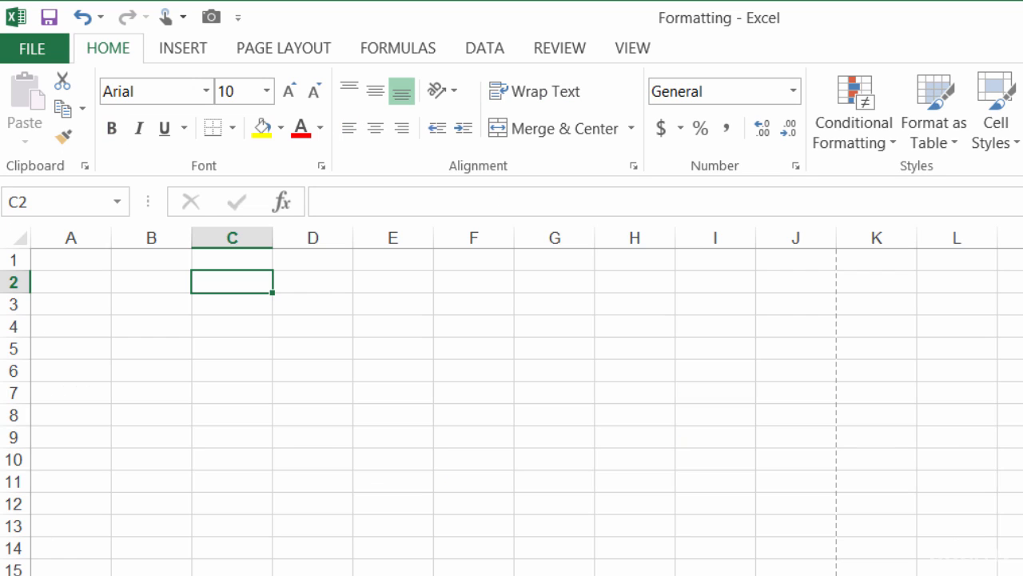
Step: Drop the live B29:E29 picture near cell C4, then go back to the Camera sheet
click(180, 317)
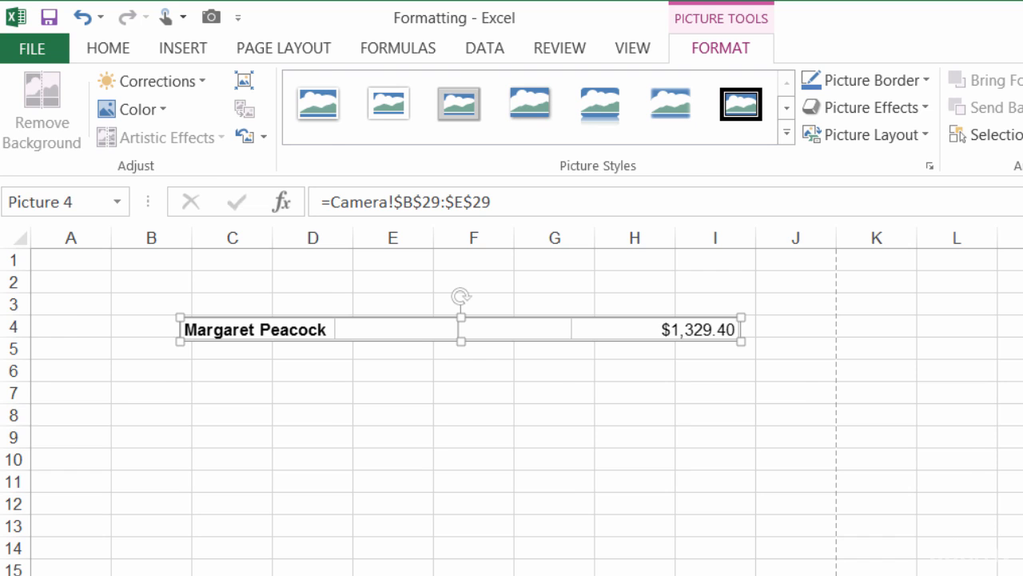
click(387, 575)
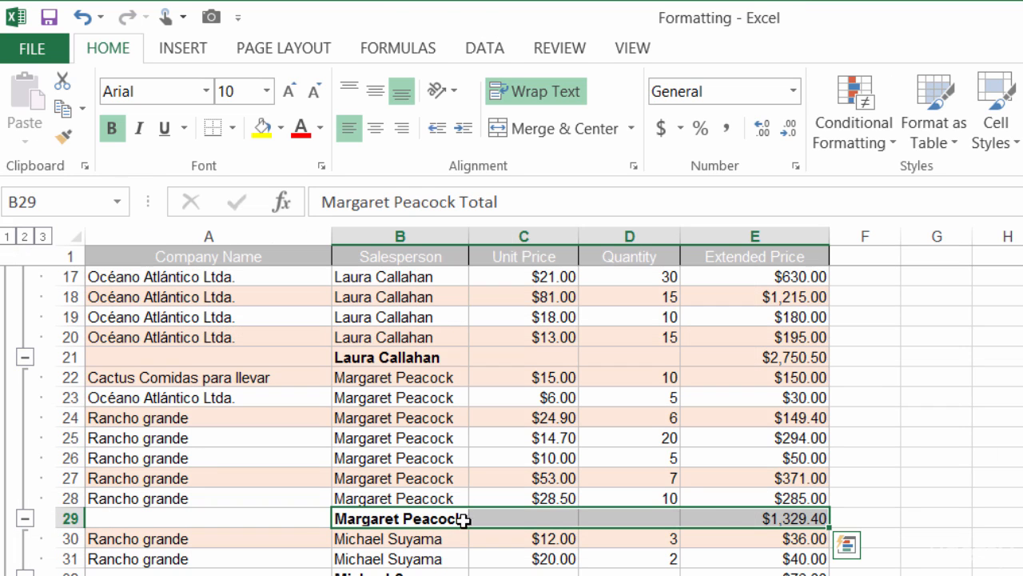
Step: Enter 1 as the D28 quantity, lowering the row 29 subtotal to $1,072.90
click(742, 514)
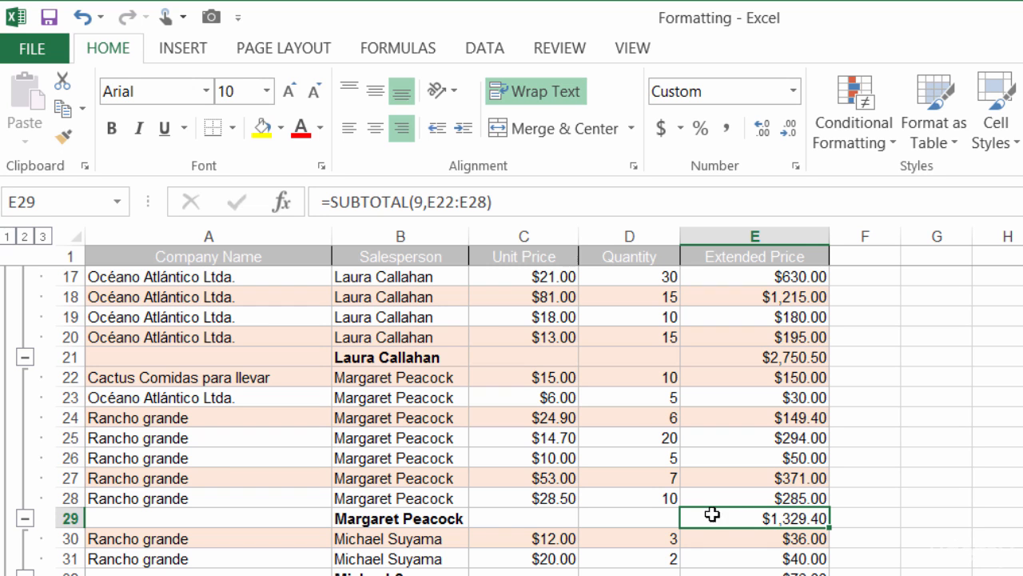
click(658, 498)
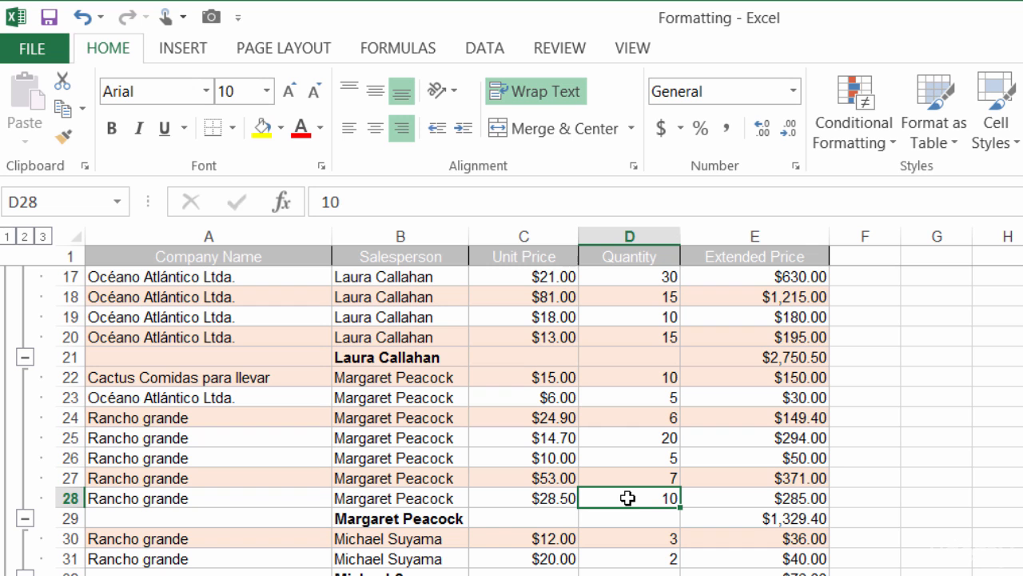
text(1)
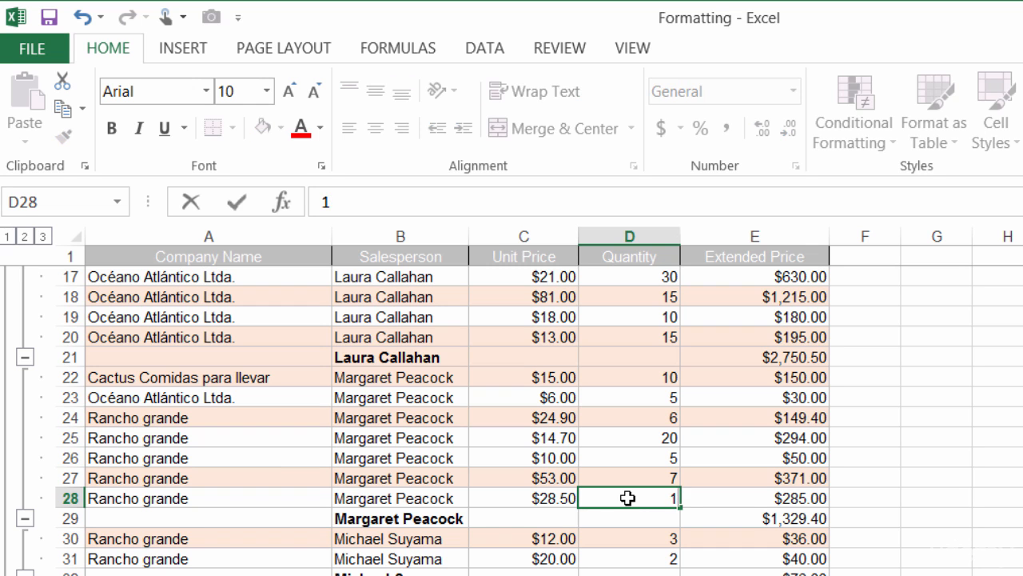
key(Return)
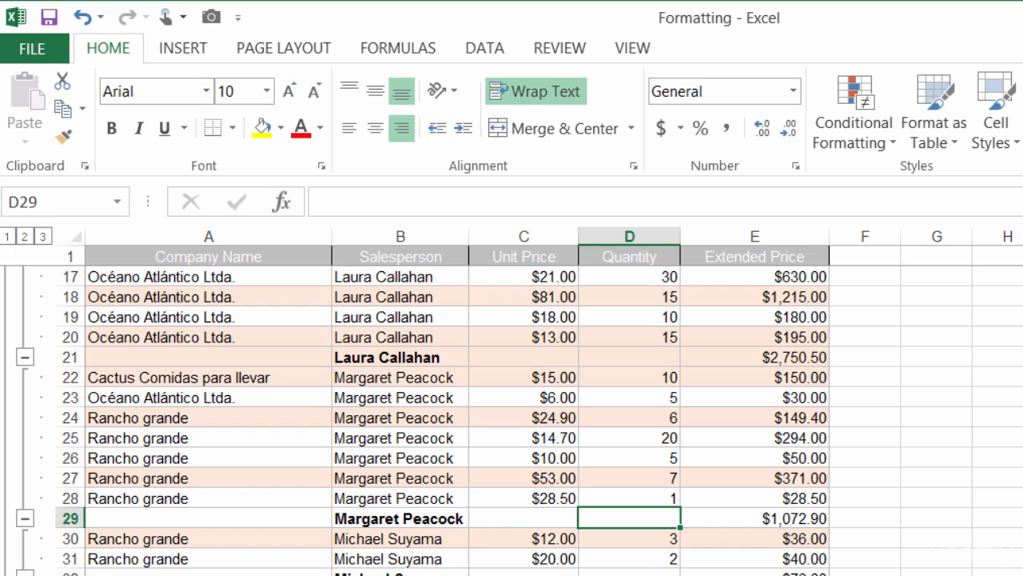
Step: Snapshot subtotal row B36:E36 ($686.70) with the Camera tool and create new workbook Book2
drag(320, 541, 613, 533)
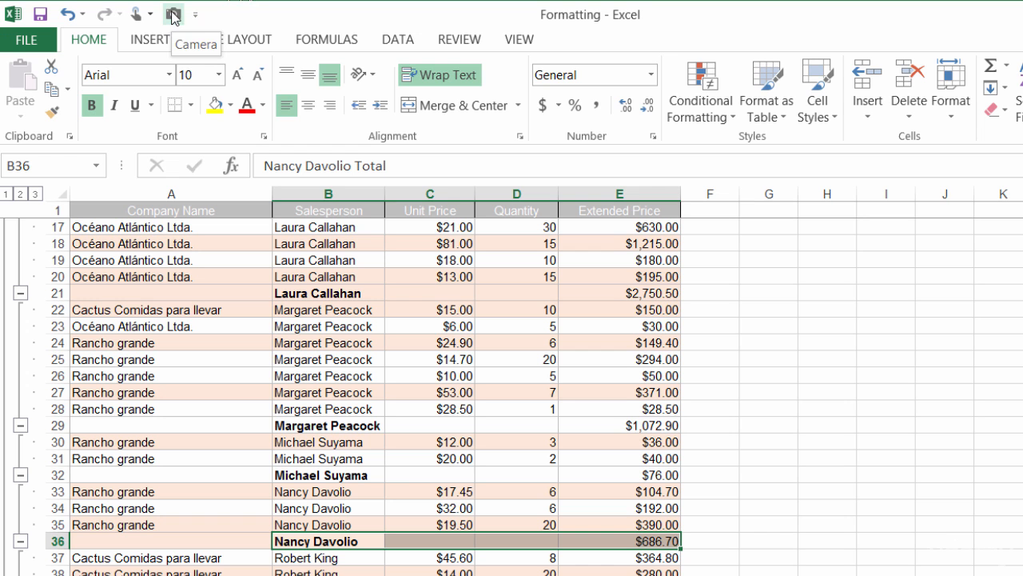
click(173, 18)
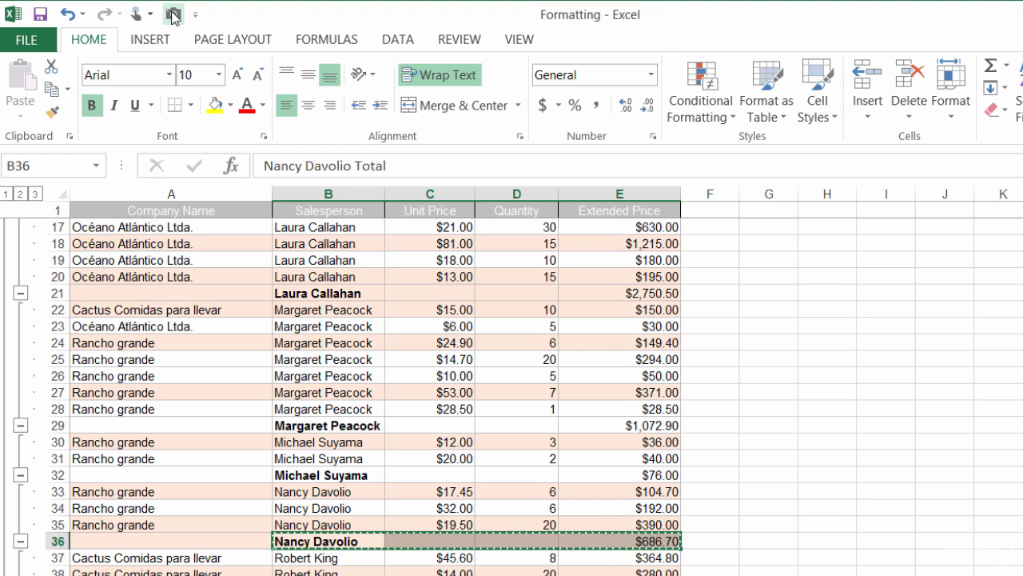
key(ctrl+n)
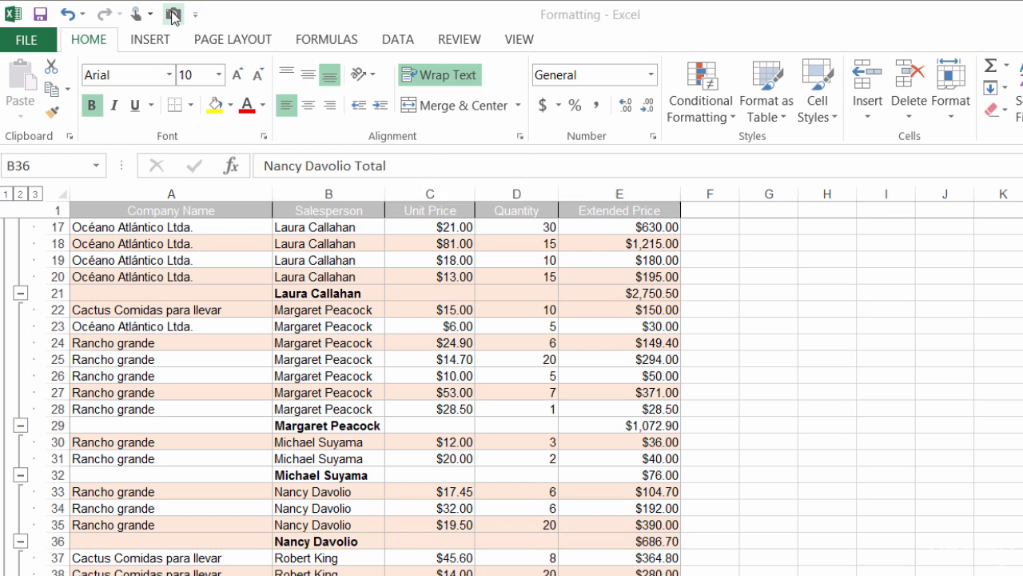
click(271, 280)
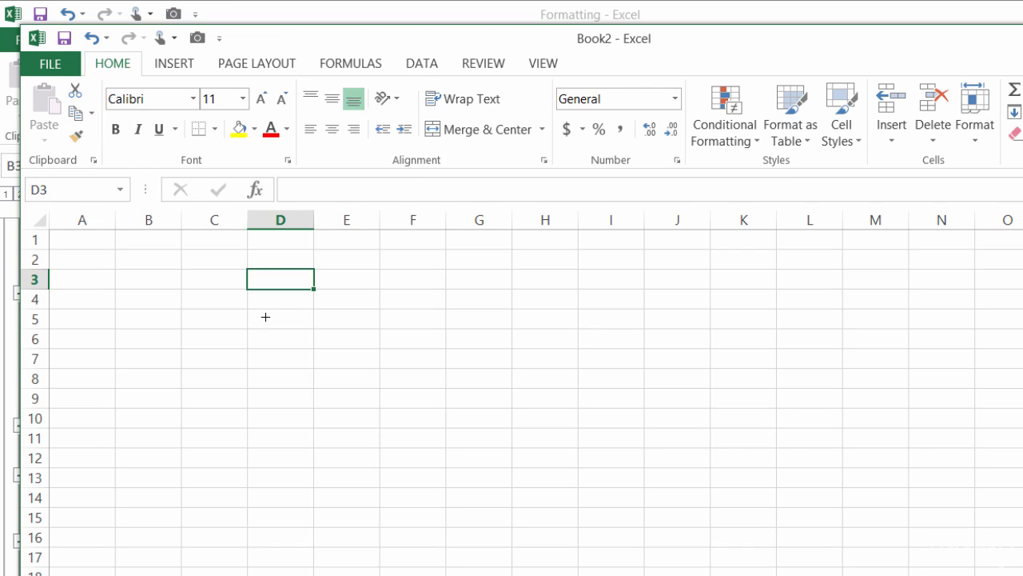
Step: Drop the linked B36:E36 picture near D5 in Book2 and style it Drop Shadow Rectangle
click(266, 318)
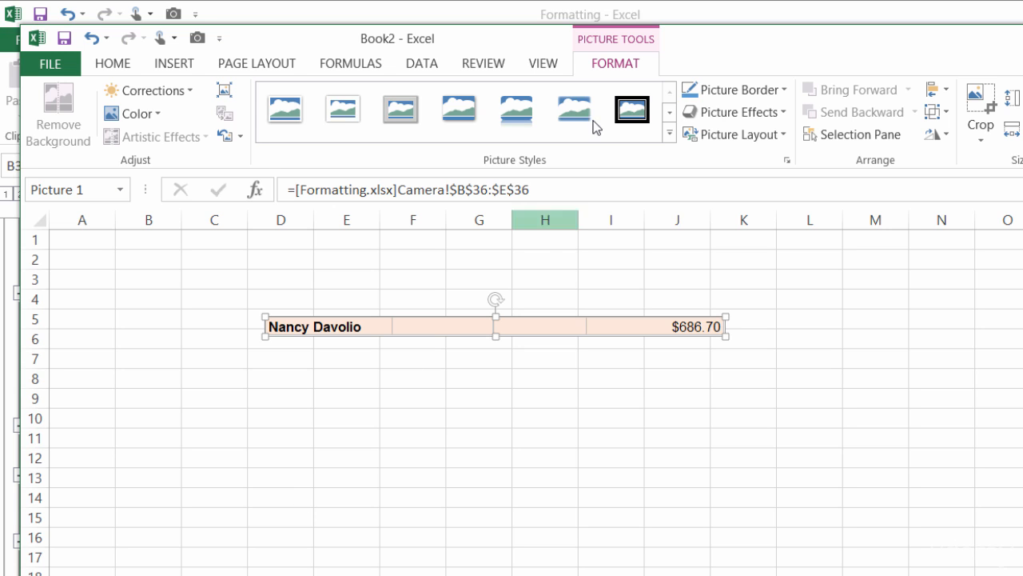
click(470, 119)
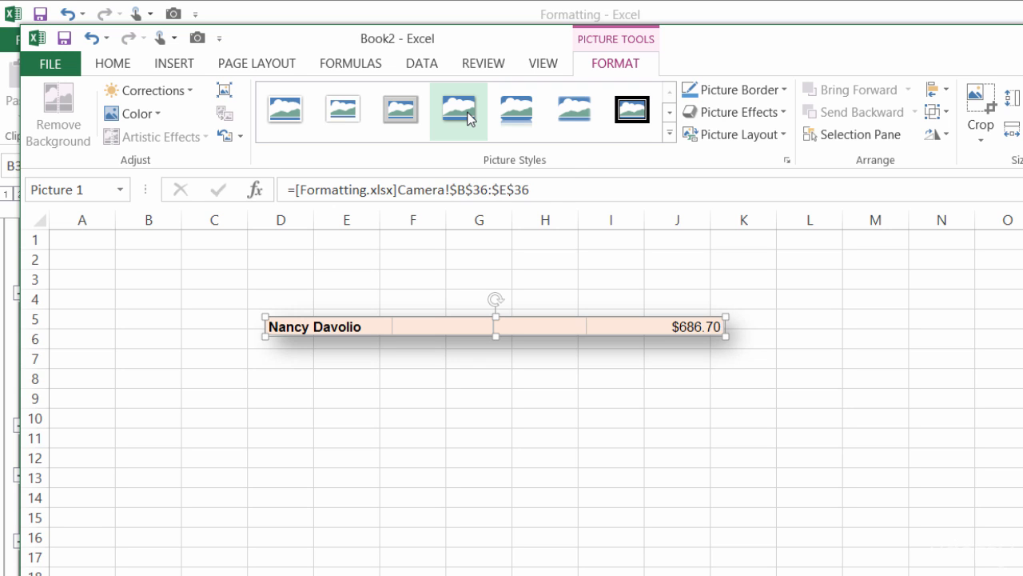